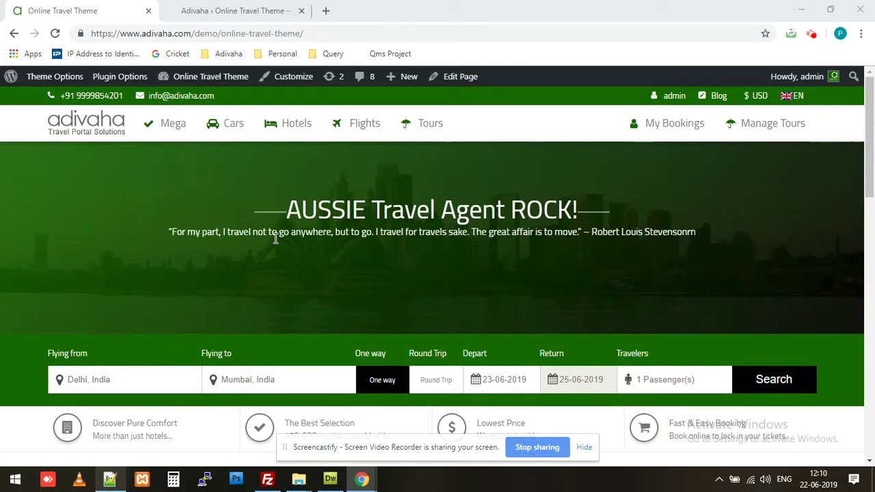
Step: Switch to the WordPress admin and open the Adivaha plugin's Travelport Flight Booking settings
click(227, 12)
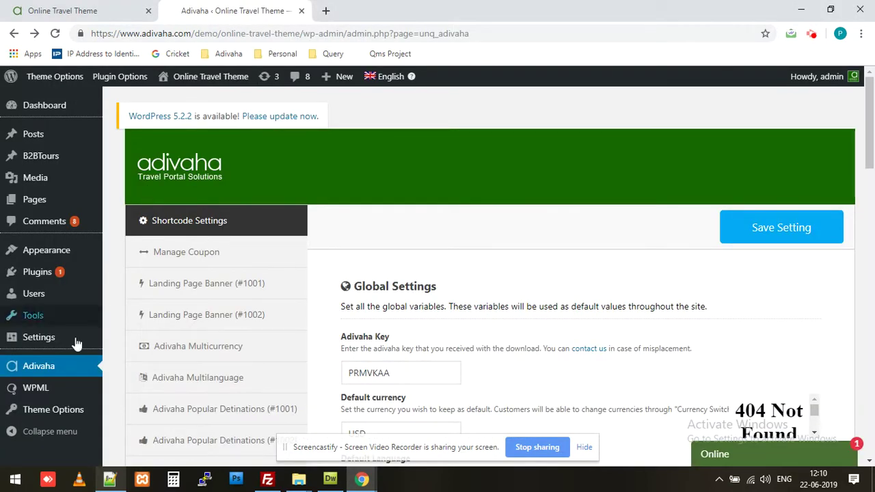
click(50, 365)
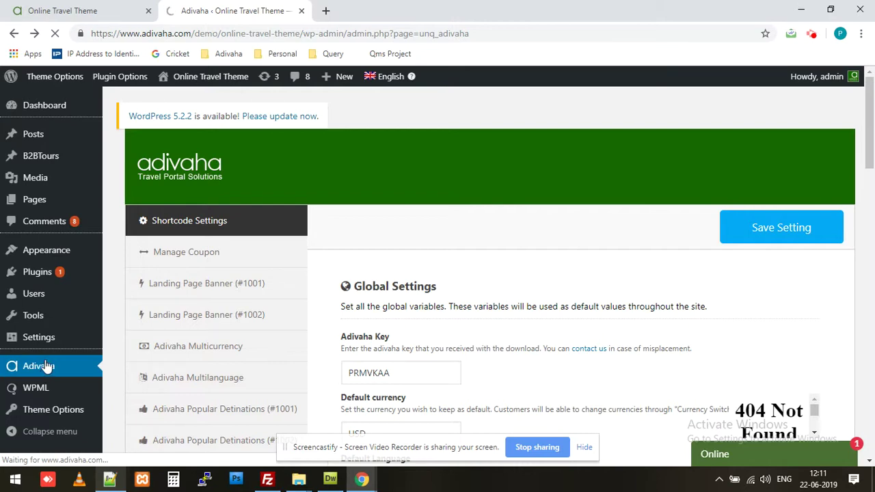
click(140, 314)
scroll(156, 318, down, 1)
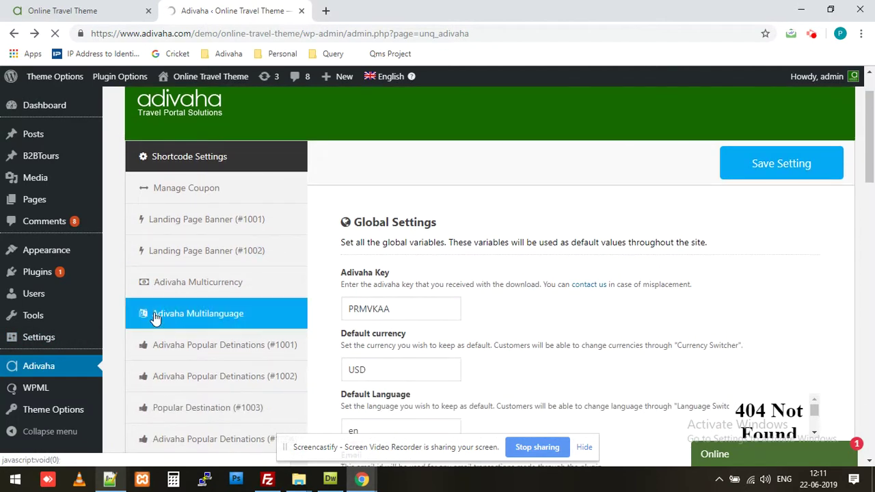
scroll(156, 318, down, 2)
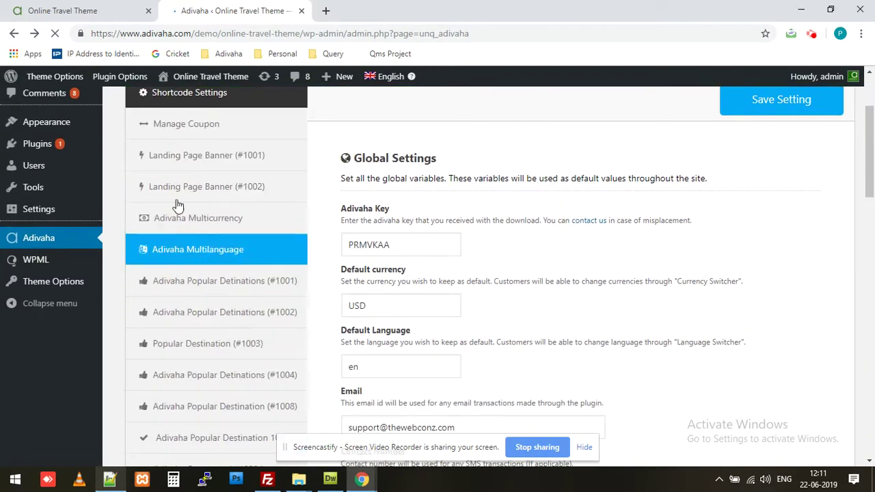
scroll(196, 272, down, 5)
scroll(197, 274, down, 3)
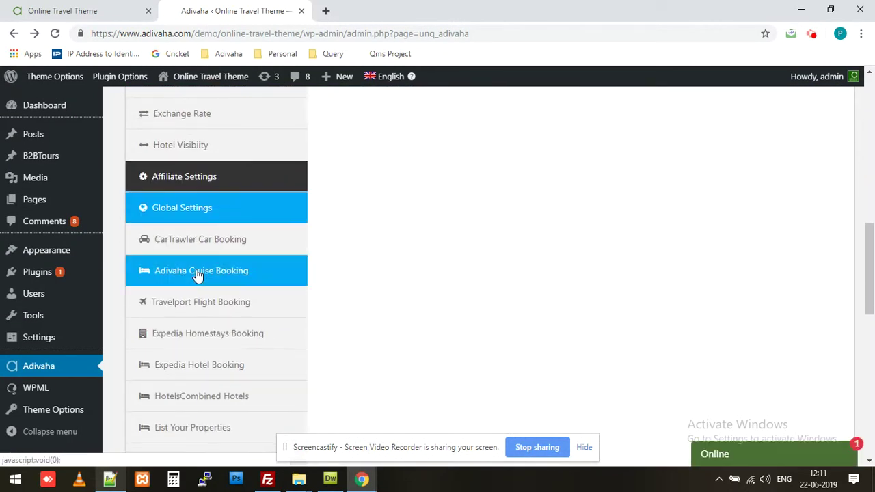
click(225, 306)
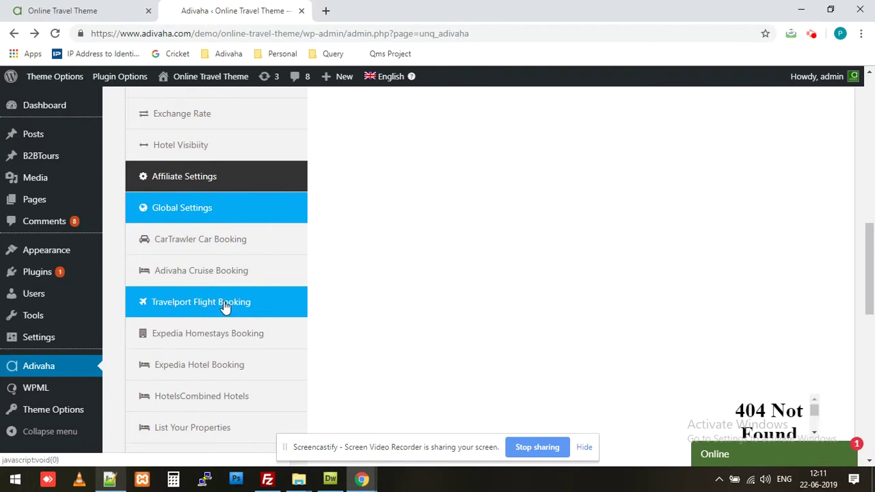
Step: Copy the Flights Search Results shortcode, [adivaha_ADH_Travelport_Flight_SearchResult], from the Travelport shortcodes list
scroll(335, 293, up, 6)
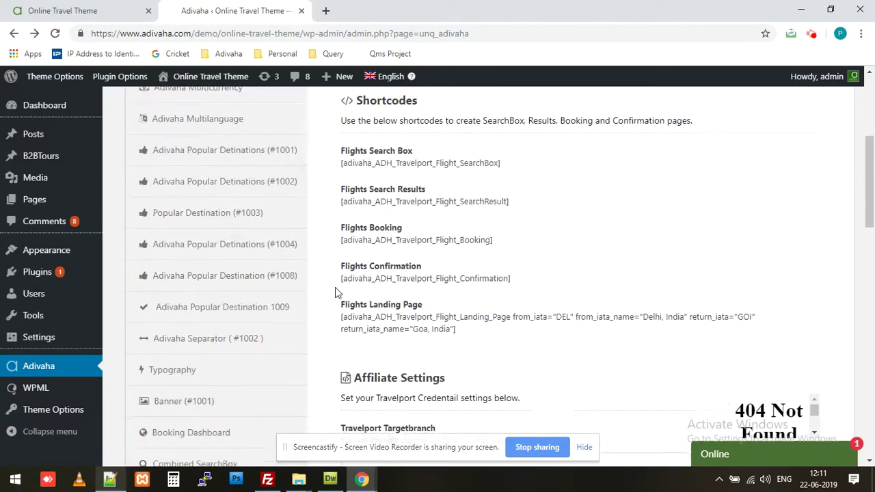
scroll(335, 293, up, 3)
scroll(368, 258, down, 2)
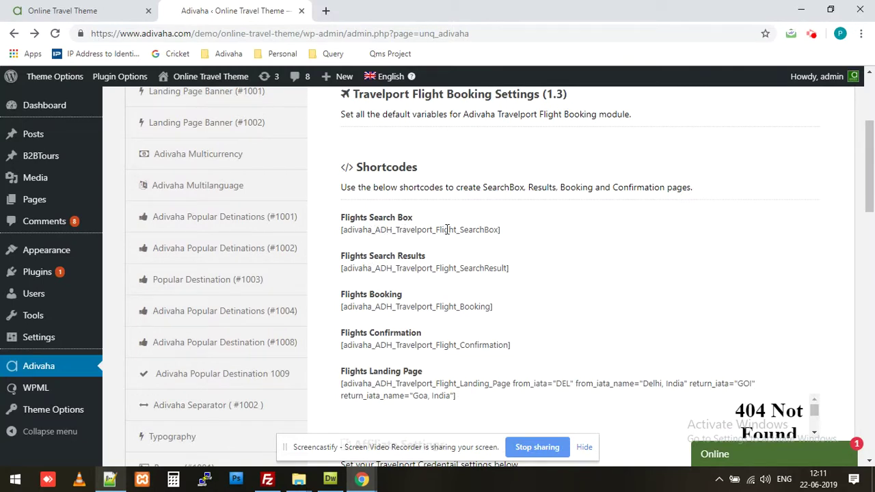
triple_click(398, 271)
key(ctrl+c)
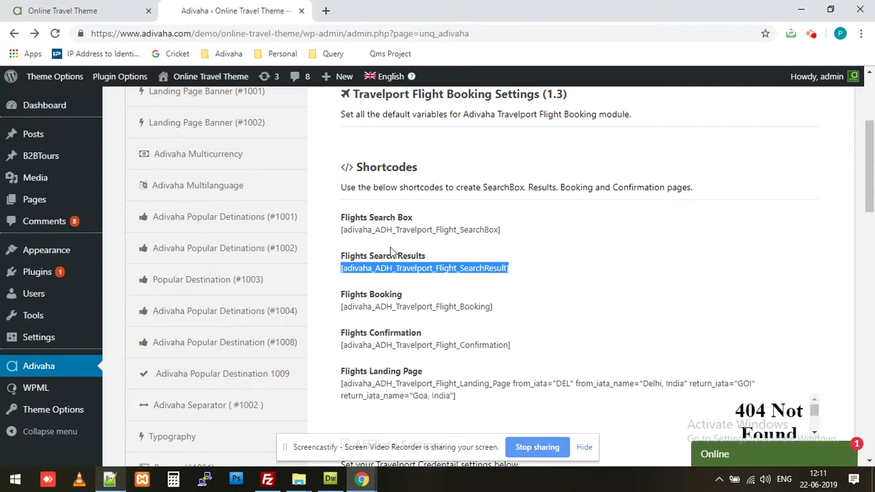
Step: Create a new page titled "Travelport Flight Search Results WWW"
mouse_move(344, 80)
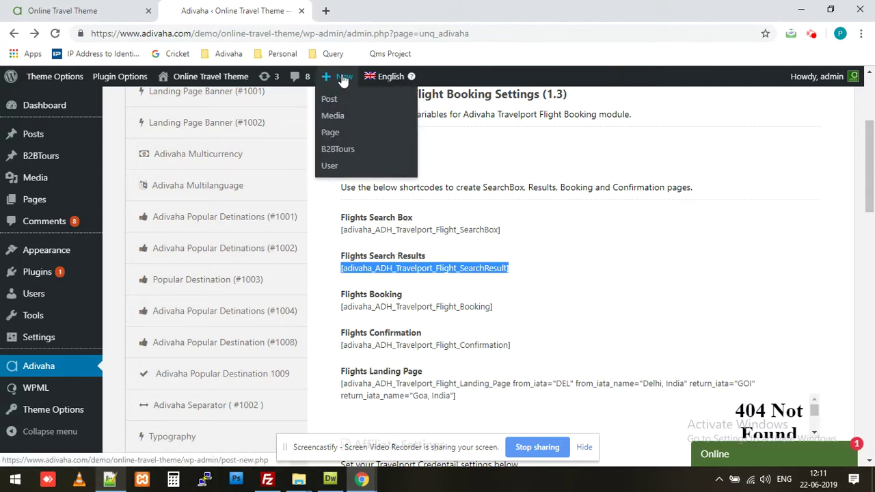
click(330, 137)
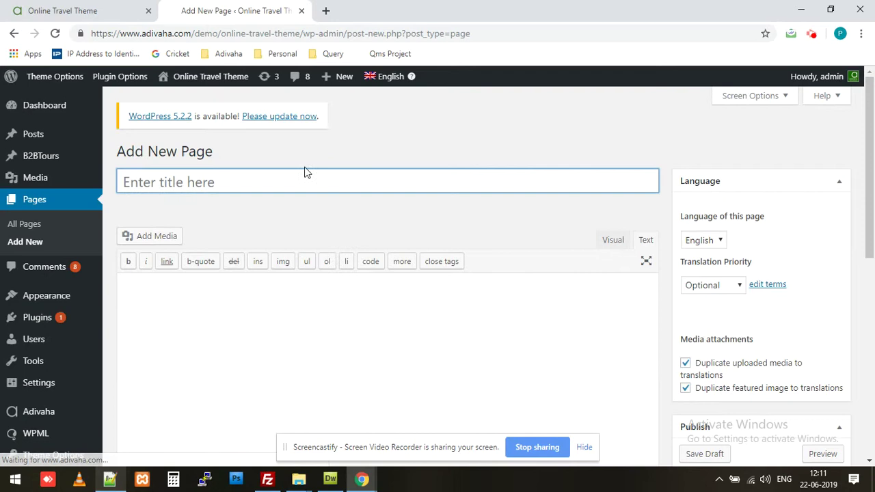
click(184, 185)
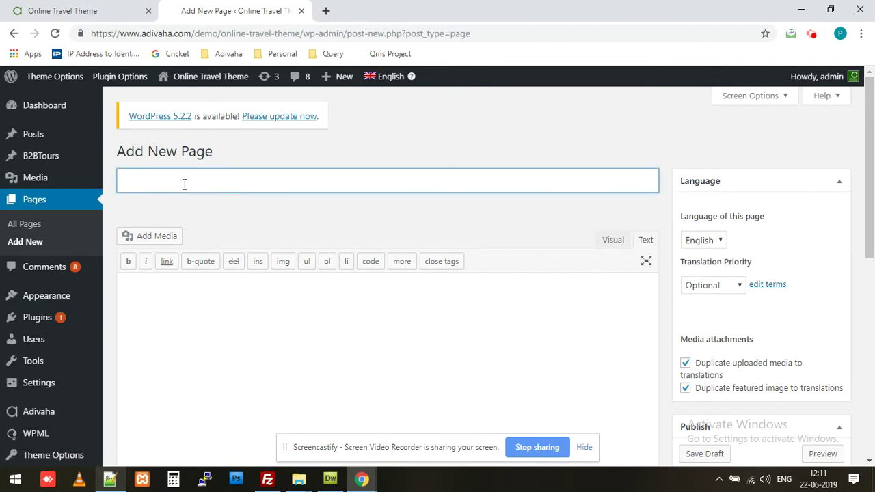
text(Travelport)
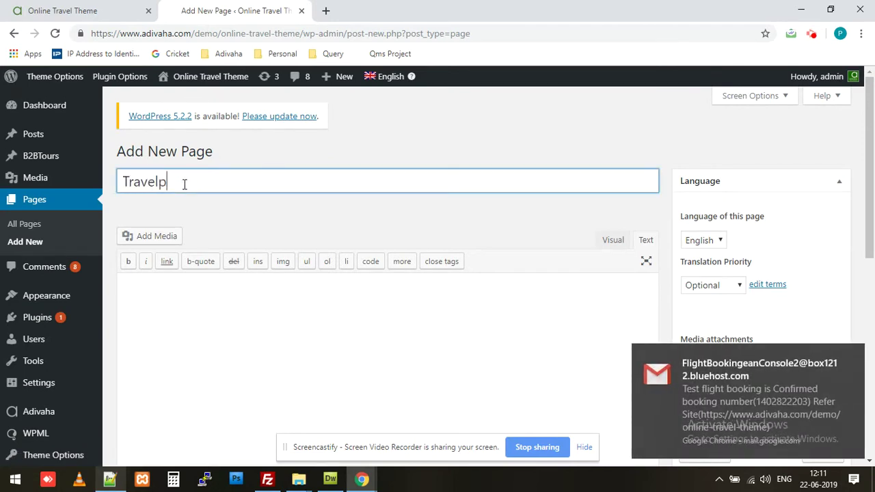
click(854, 356)
click(301, 178)
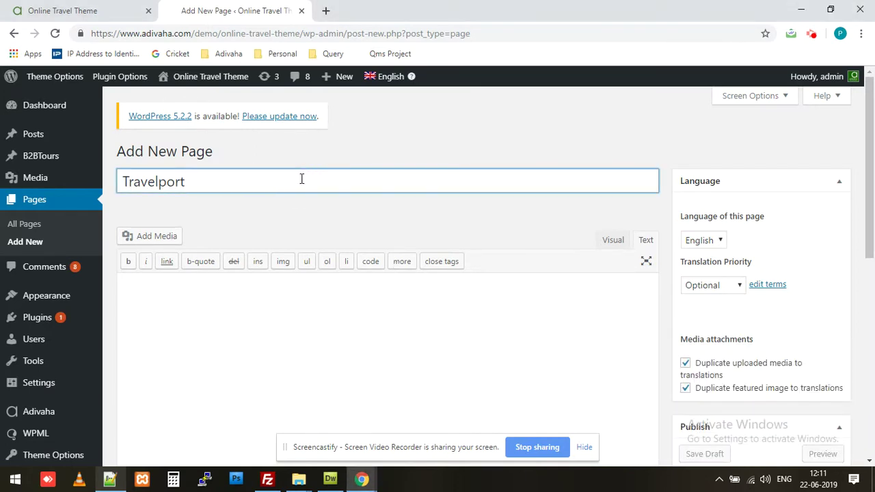
text(Flight )
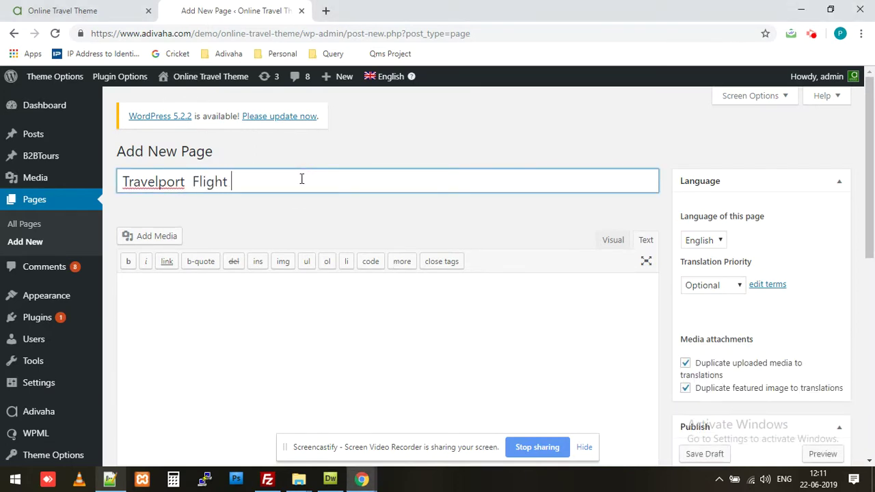
text(Search Results )
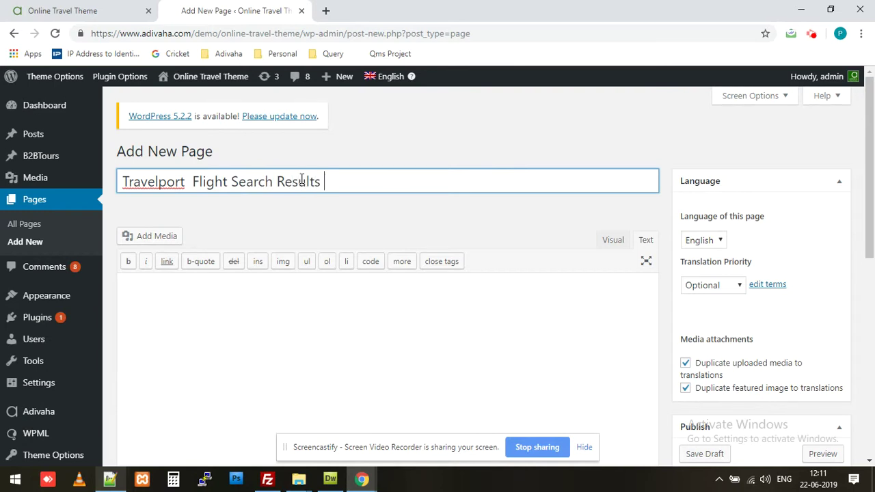
text(WWW)
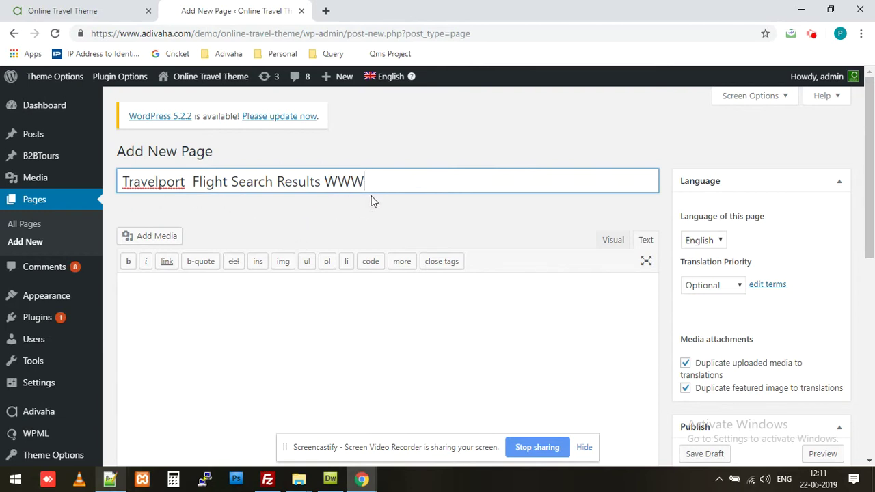
Step: Paste the copied [adivaha_ADH_Travelport_Flight_SearchResult] shortcode into the page content and publish the page
click(195, 297)
key(ctrl+v)
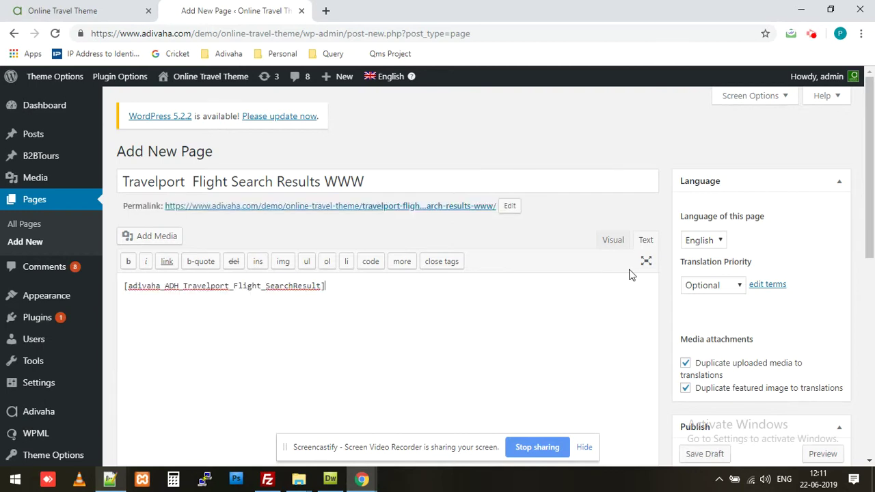
scroll(657, 273, down, 3)
click(822, 356)
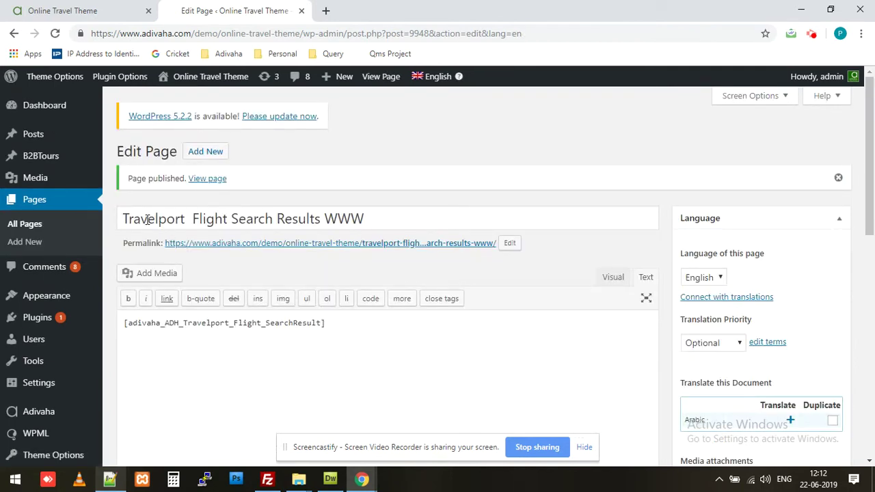
drag(148, 220, 371, 221)
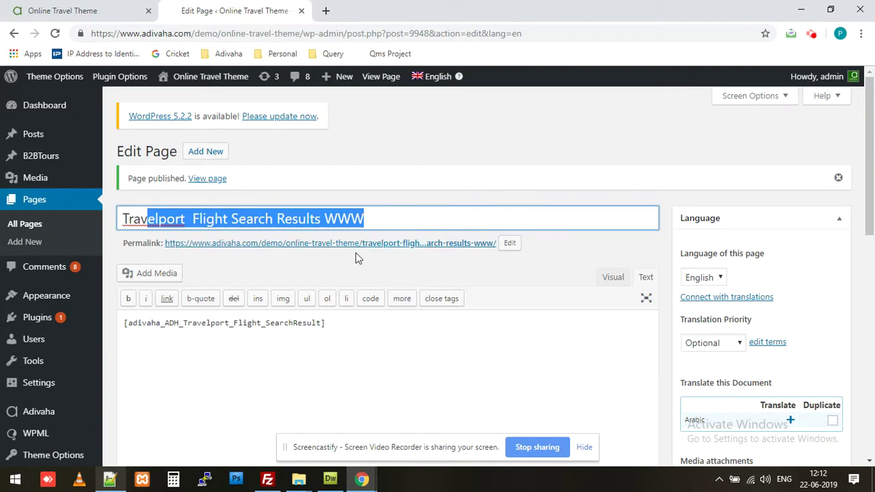
Step: Return to the Adivaha plugin's Travelport Flight Booking module and bring up its Page Settings
click(68, 418)
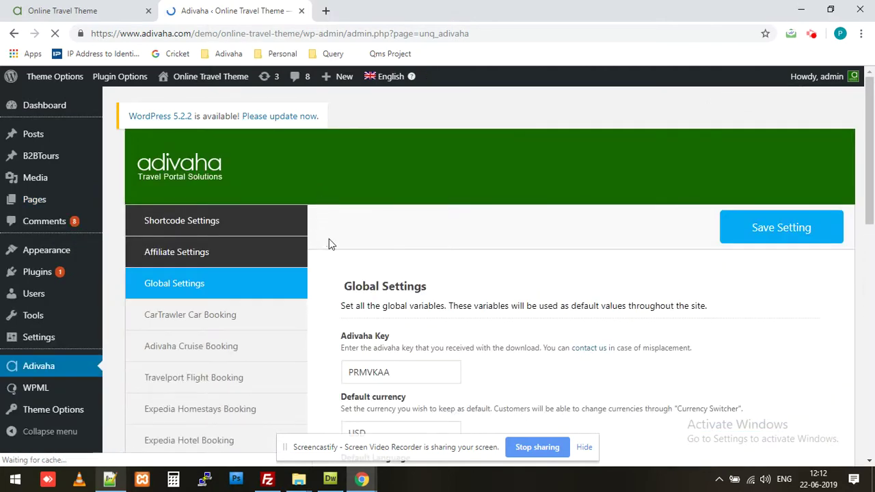
scroll(329, 243, down, 3)
scroll(329, 246, down, 6)
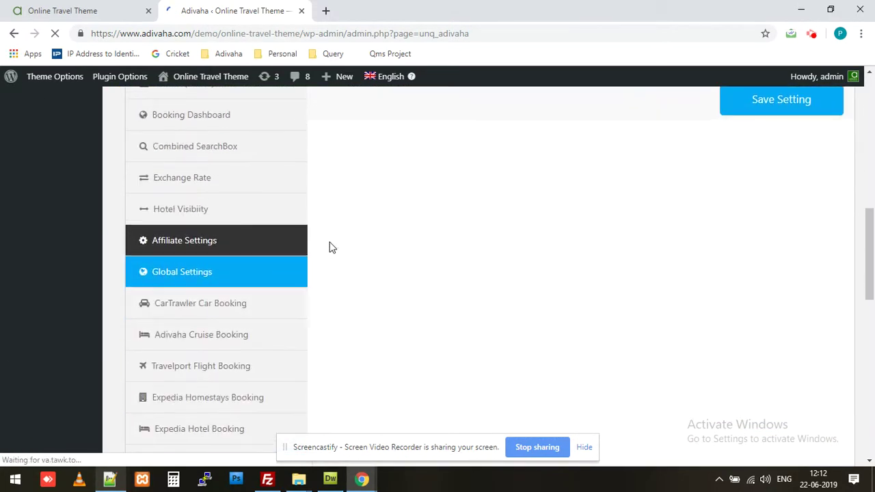
click(226, 368)
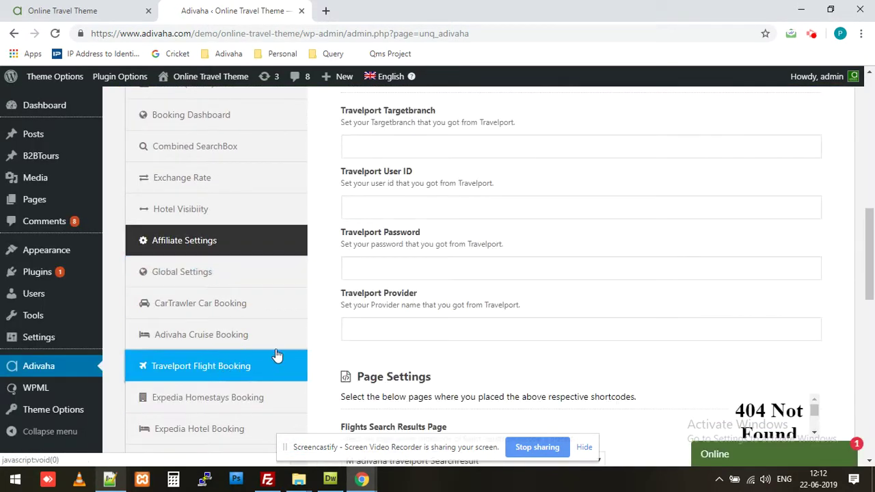
scroll(357, 292, down, 3)
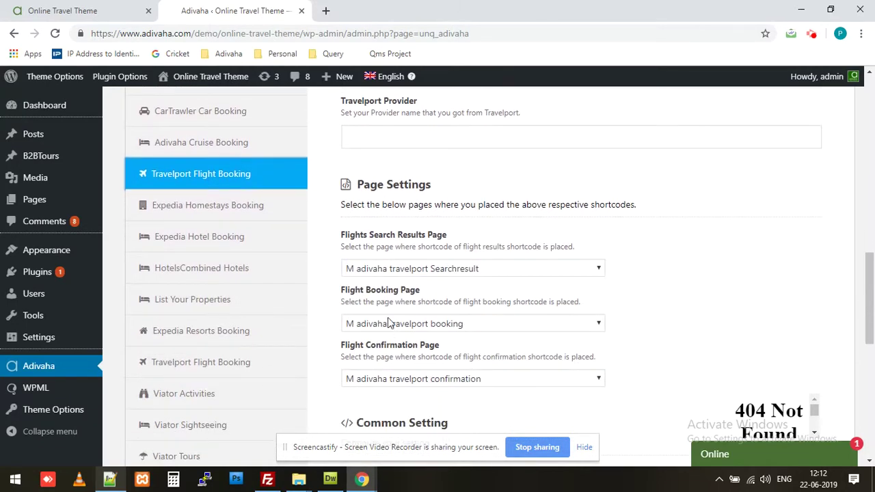
Step: Set the Flights Search Results Page to "Travelport Flight Search Results WWW"
click(420, 271)
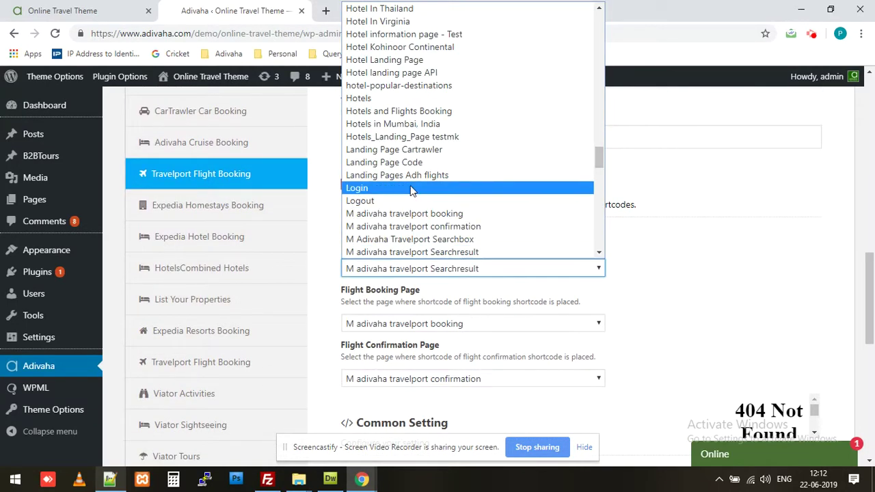
scroll(387, 189, up, 2)
scroll(411, 190, down, 2)
scroll(411, 186, down, 10)
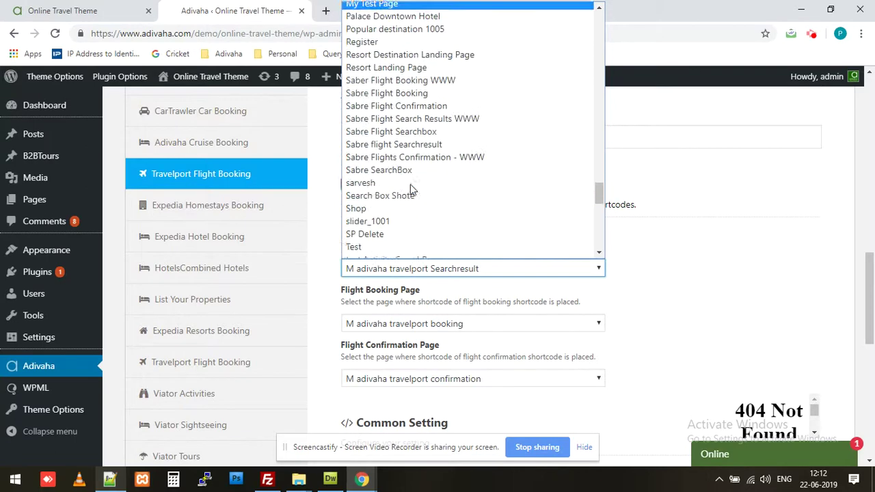
key(Down)
key(Down)
key(Down)
key(Down)
key(Down)
key(Down)
key(Down)
key(Down)
key(Down)
key(Down)
key(Down)
key(Down)
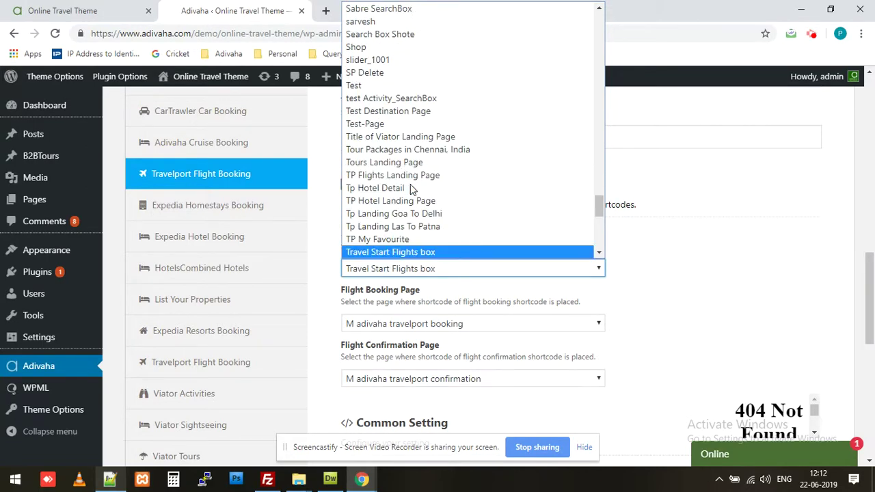
scroll(429, 212, down, 3)
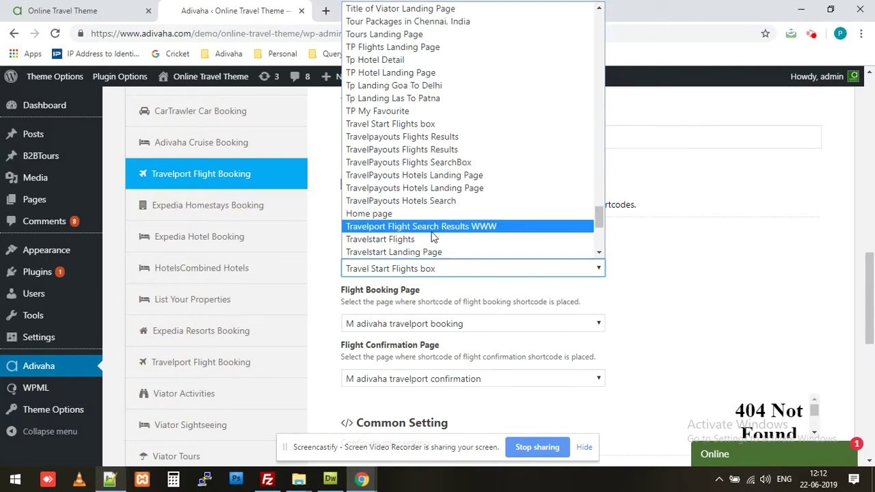
click(432, 233)
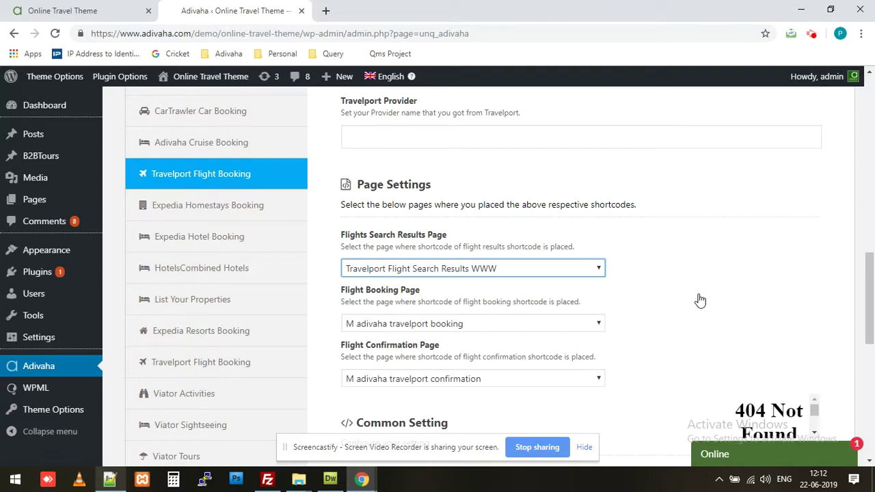
Step: Save the Travelport Flight Booking settings
scroll(746, 280, down, 5)
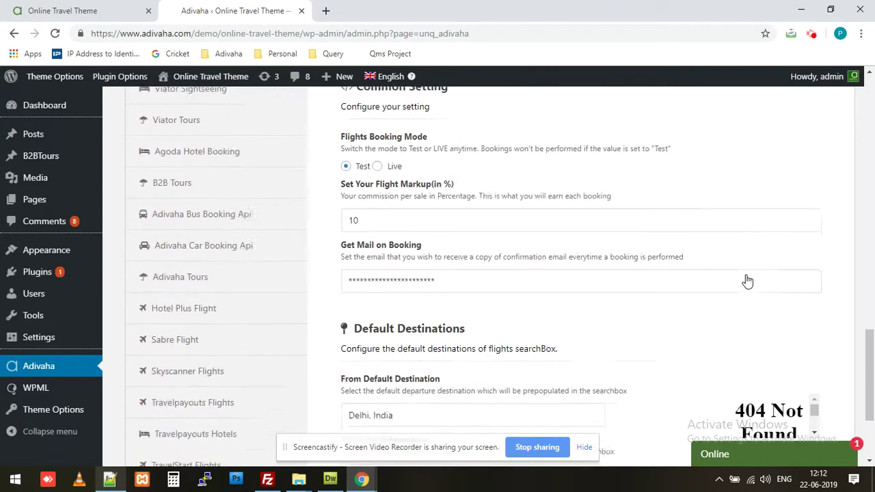
scroll(747, 280, down, 2)
click(765, 376)
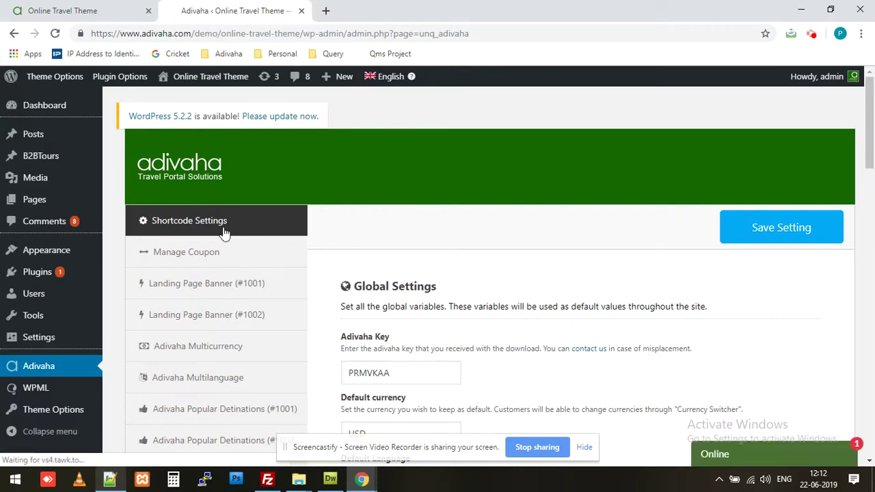
Step: Reload the travel site's home page, search one-way flights from Delhi to Mumbai for 23-06-2019, and examine the results page's URL and listings
click(62, 14)
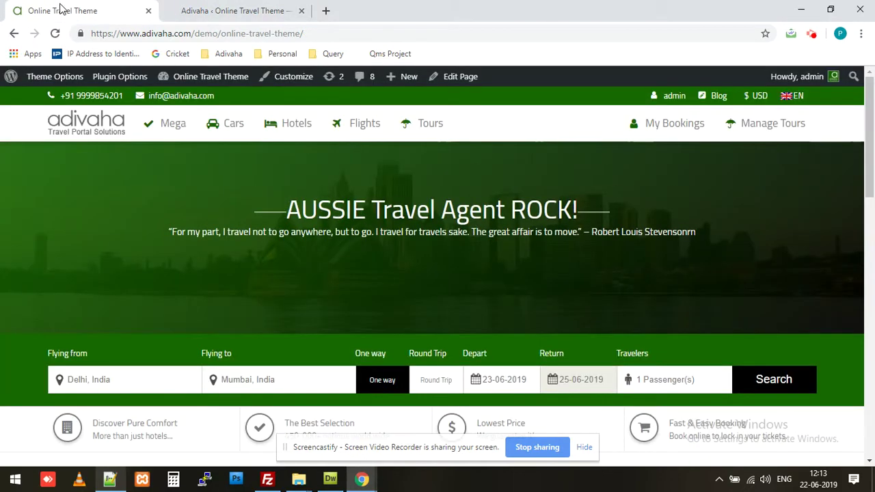
key(F5)
click(767, 386)
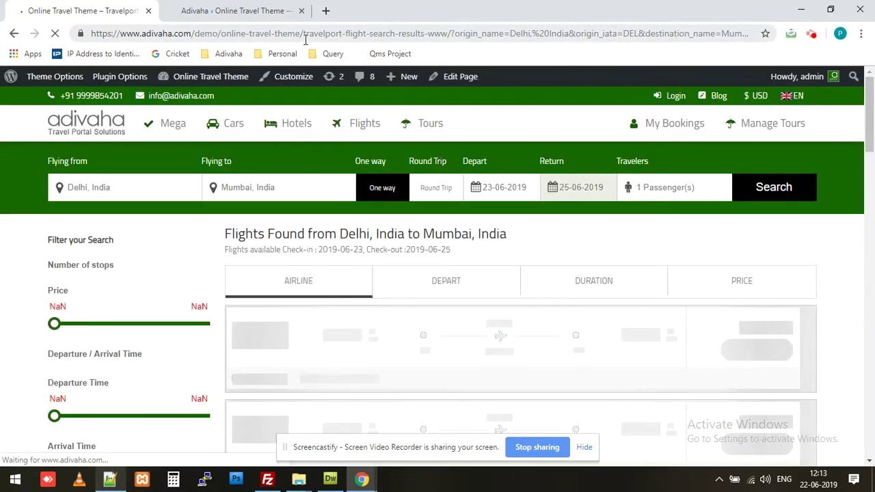
drag(305, 39, 449, 37)
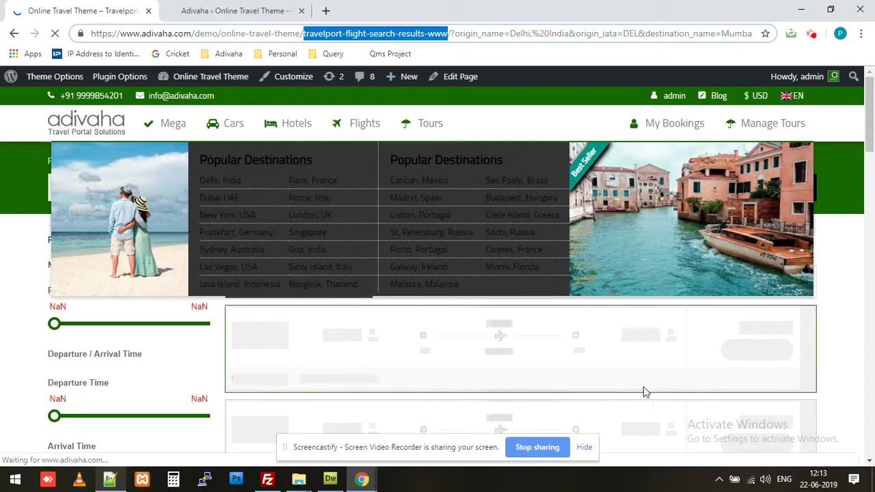
scroll(749, 339, down, 1)
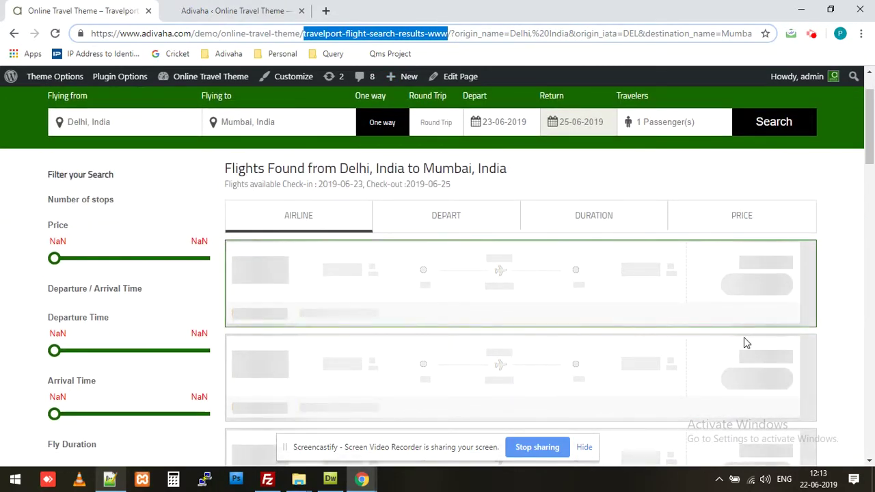
scroll(747, 342, down, 2)
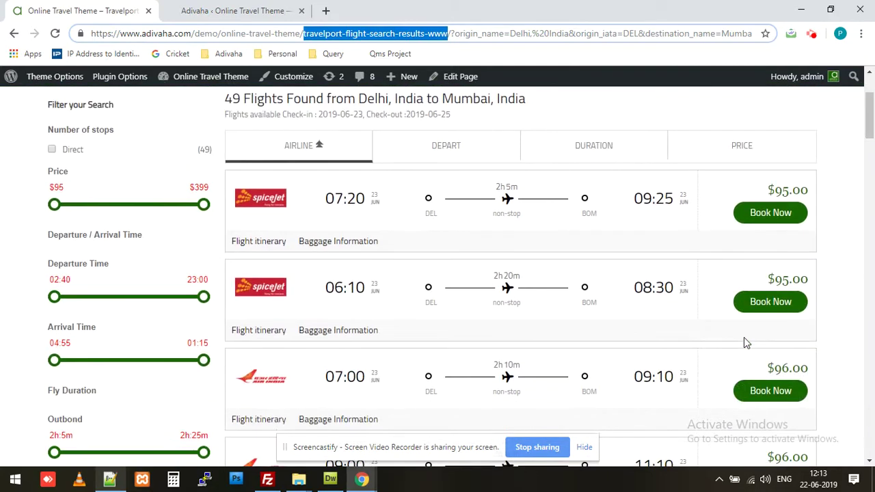
scroll(747, 343, down, 4)
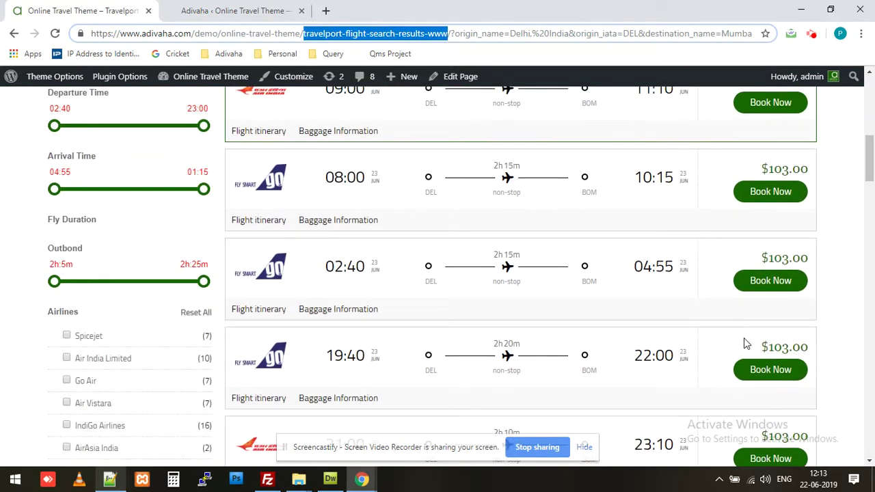
scroll(631, 329, up, 1)
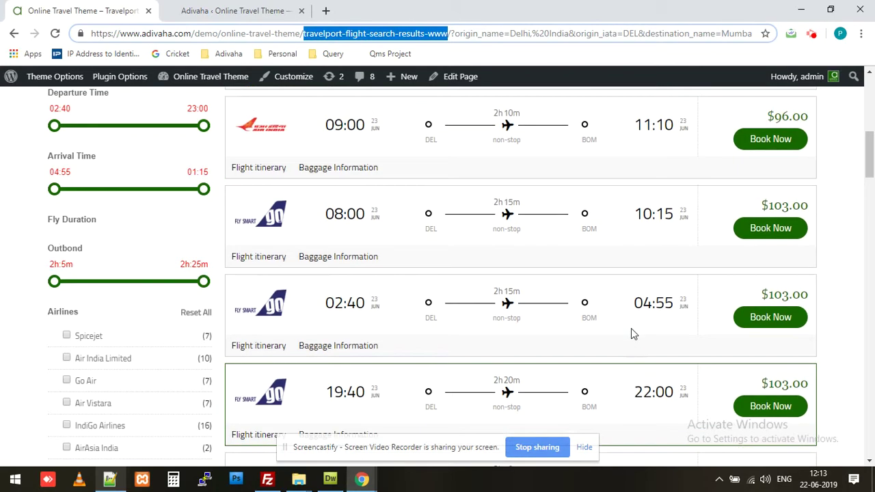